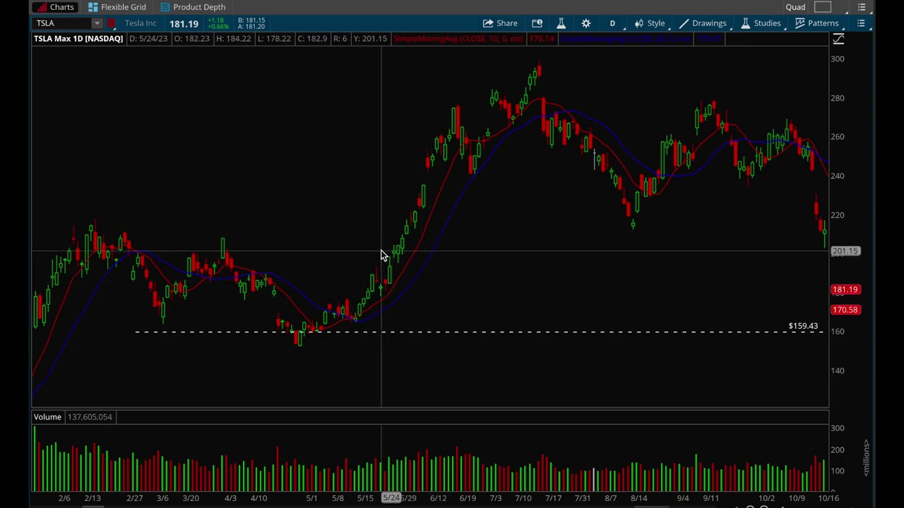
Scroll back and draw one side of the small triangle over TSLA's mid-May candles
scroll(380, 255, "up", 3)
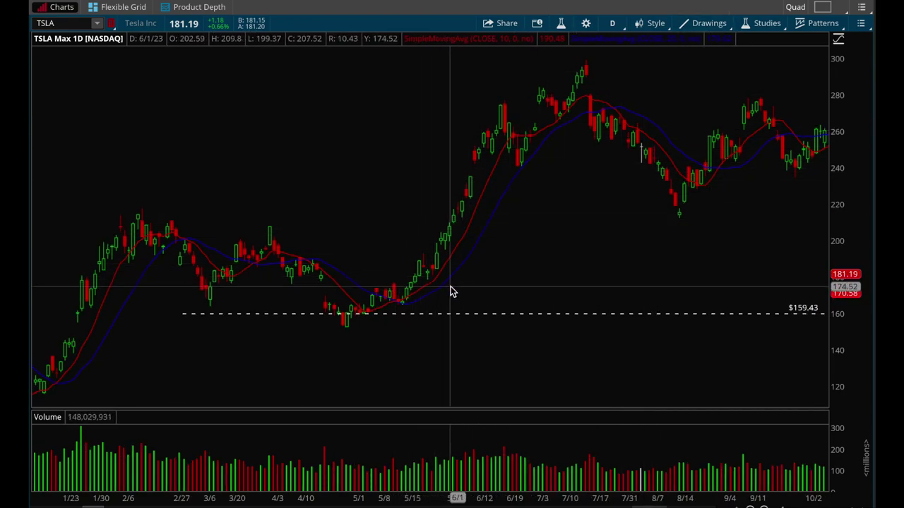
left_click_drag(418, 261, 446, 272)
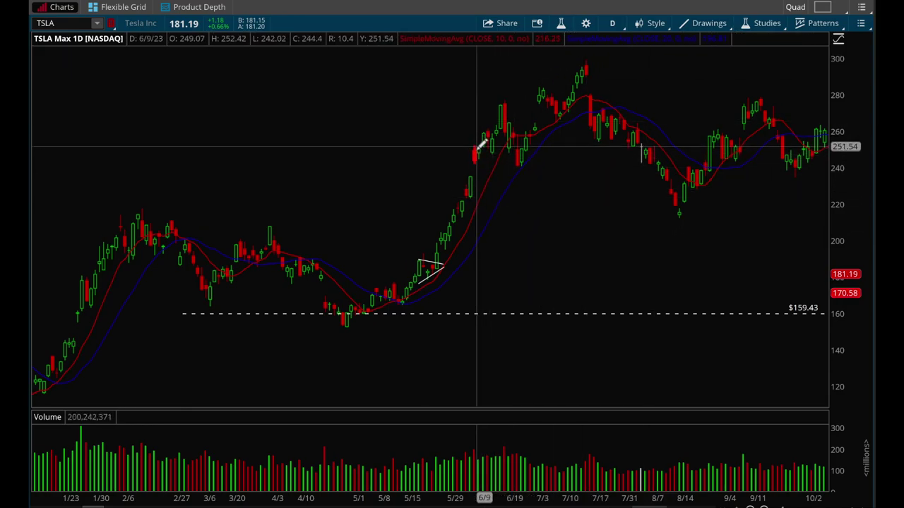
left_click(479, 201)
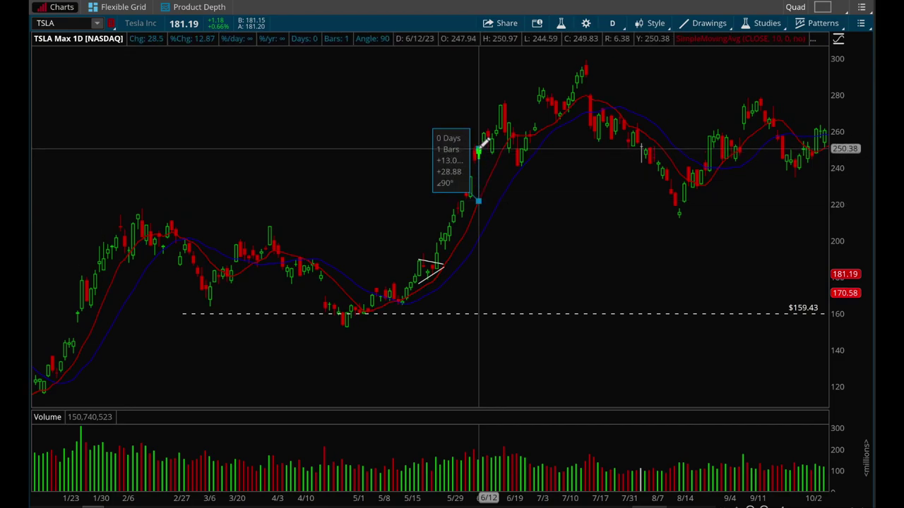
left_click(484, 195)
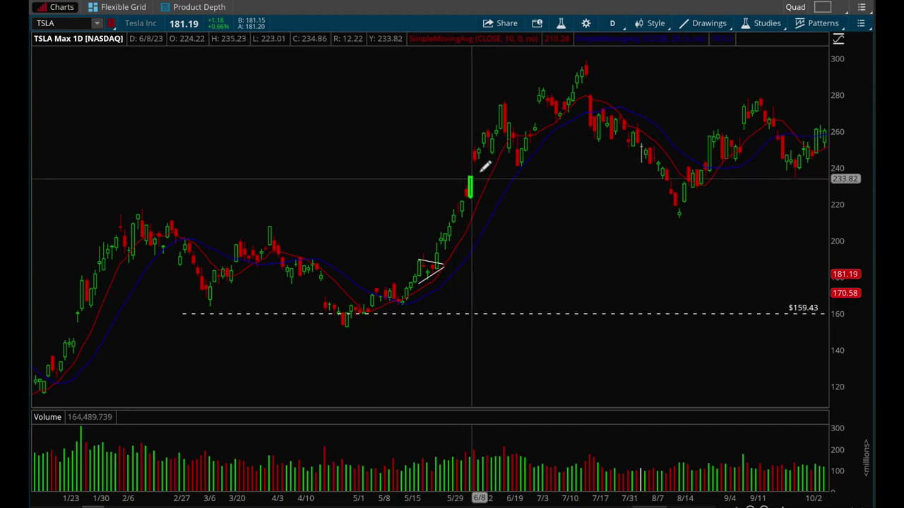
mouse_move(423, 280)
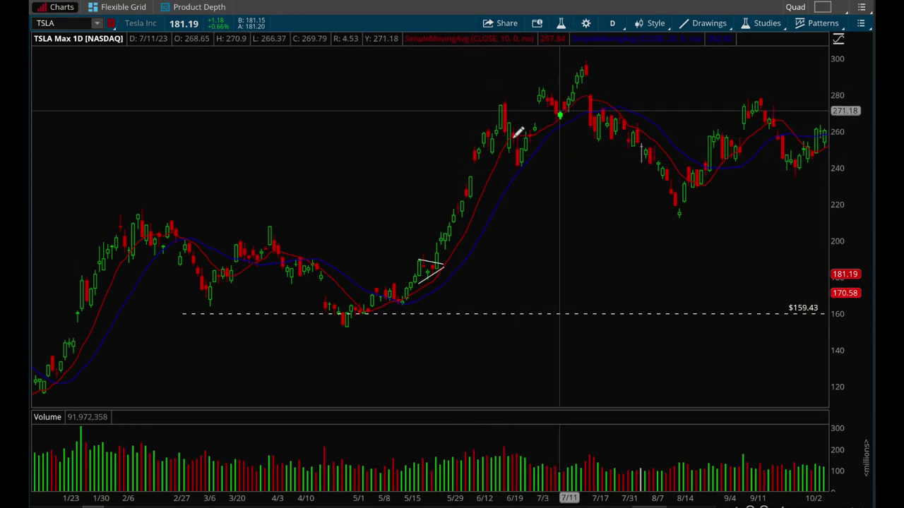
Scroll to early 2023 and draw a short line at TSLA's mid-January pullback
scroll(558, 151, "down", 3)
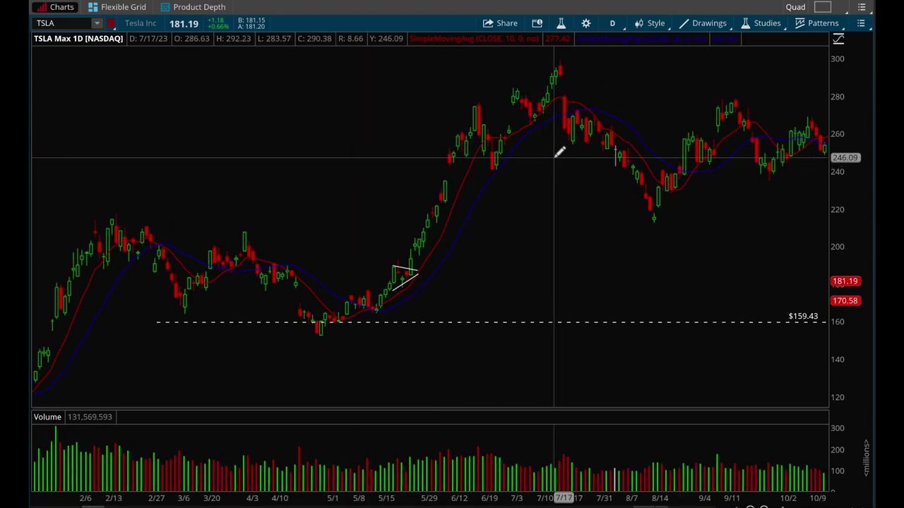
scroll(559, 152, "down", 15)
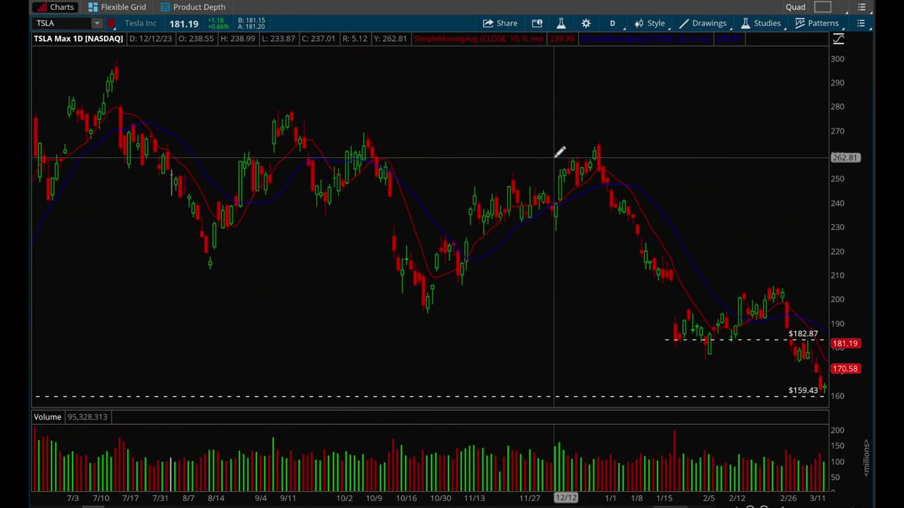
scroll(558, 151, "up", 20)
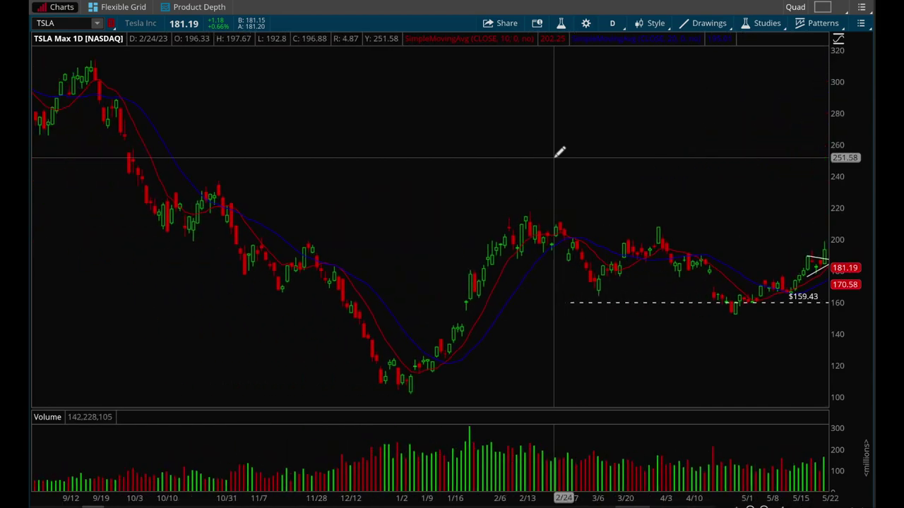
scroll(558, 151, "up", 10)
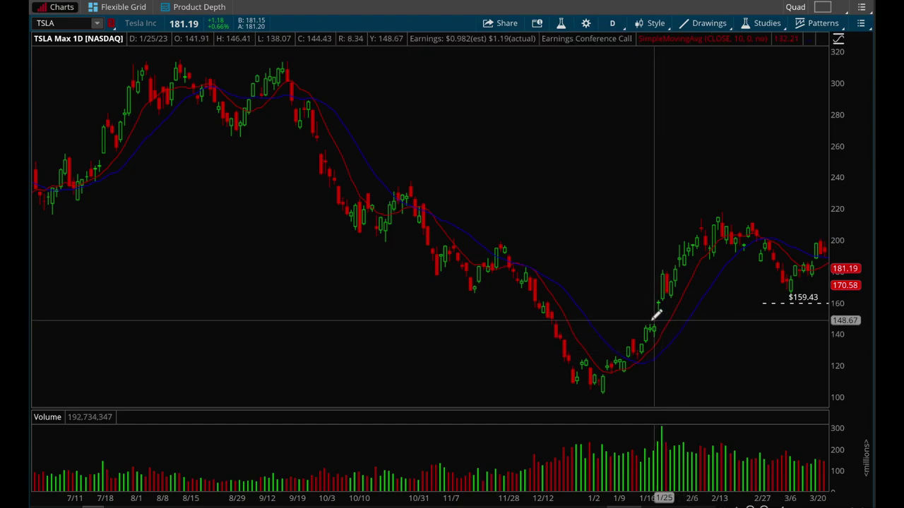
left_click_drag(642, 322, 660, 323)
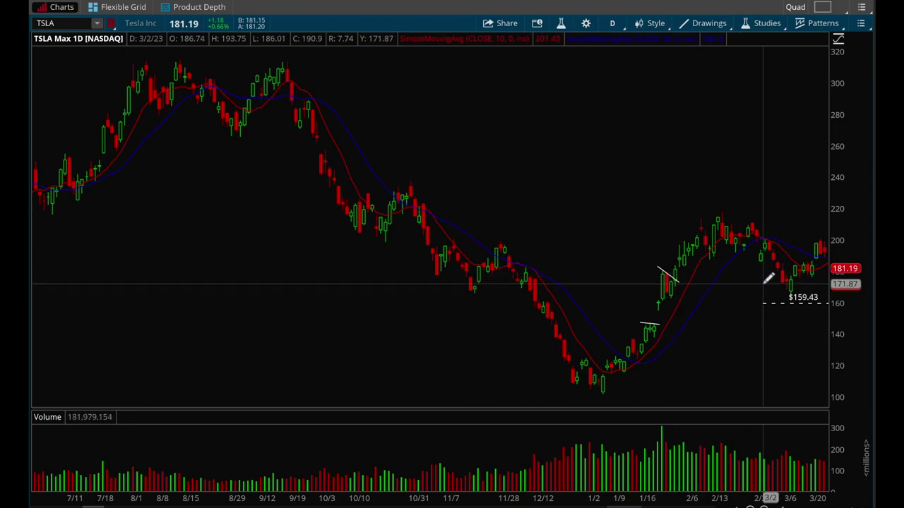
Add a second short line marking the drop from the 2/9 high
scroll(765, 281, "down", 3)
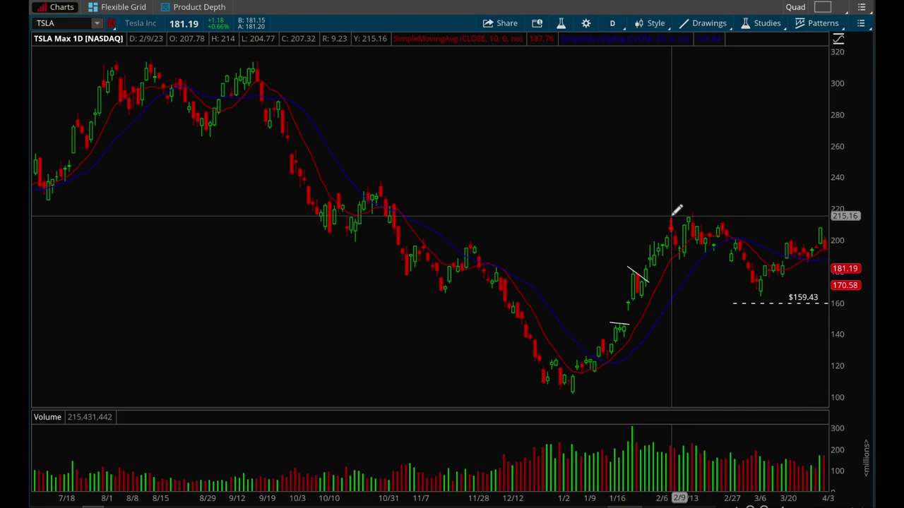
mouse_move(670, 219)
left_mouse_down()
mouse_move(674, 254)
mouse_move(671, 219)
left_mouse_up()
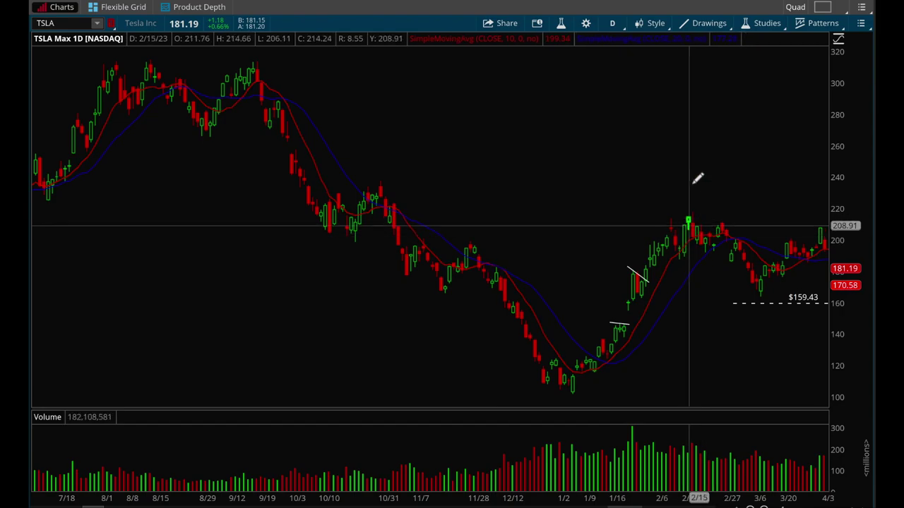
scroll(496, 214, "up", 10)
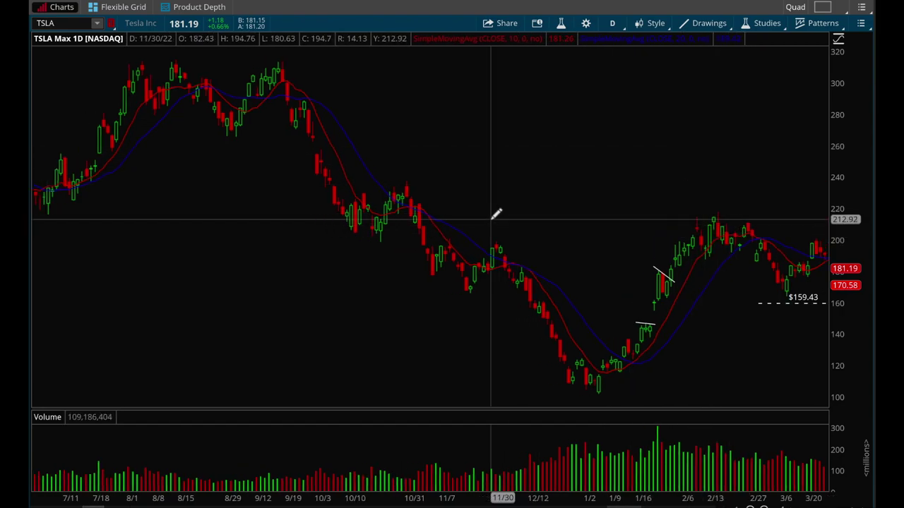
Scroll the TSLA chart back to the early-November 2021 peak at $414.5
scroll(496, 214, "up", 20)
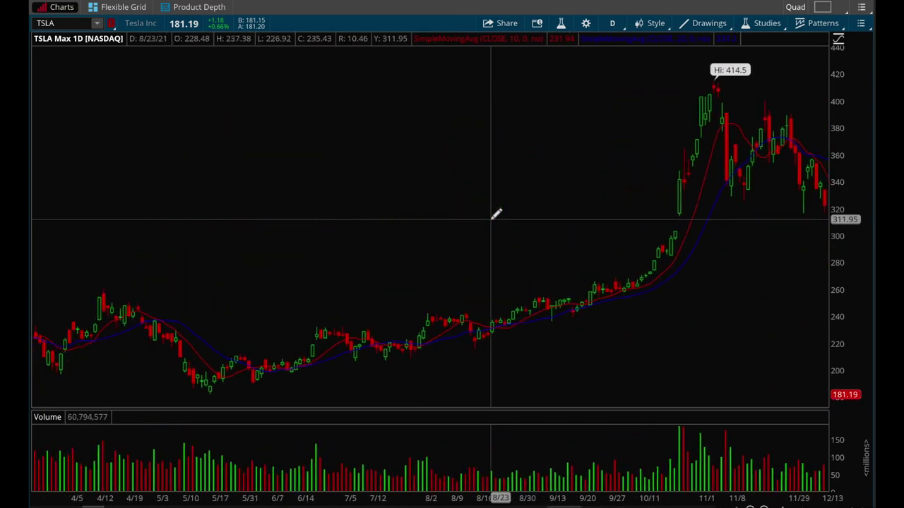
scroll(606, 233, "down", 15)
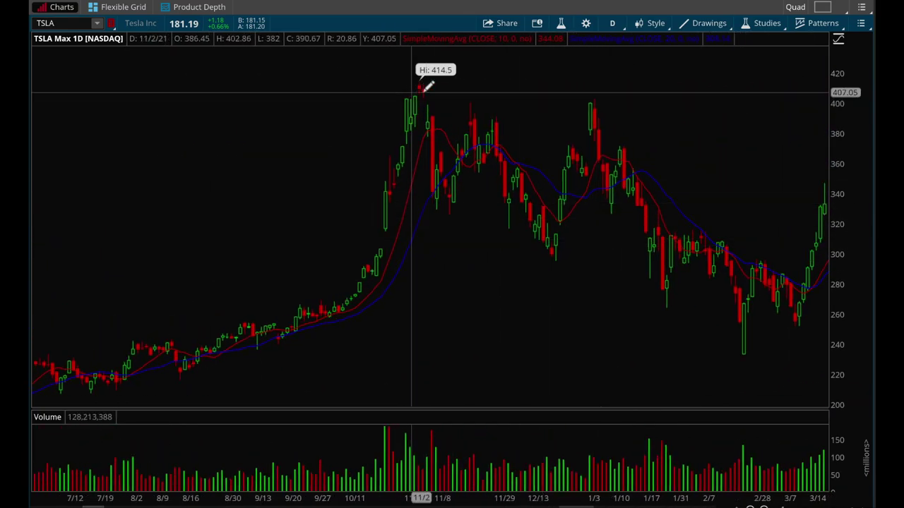
scroll(497, 121, "up", 3)
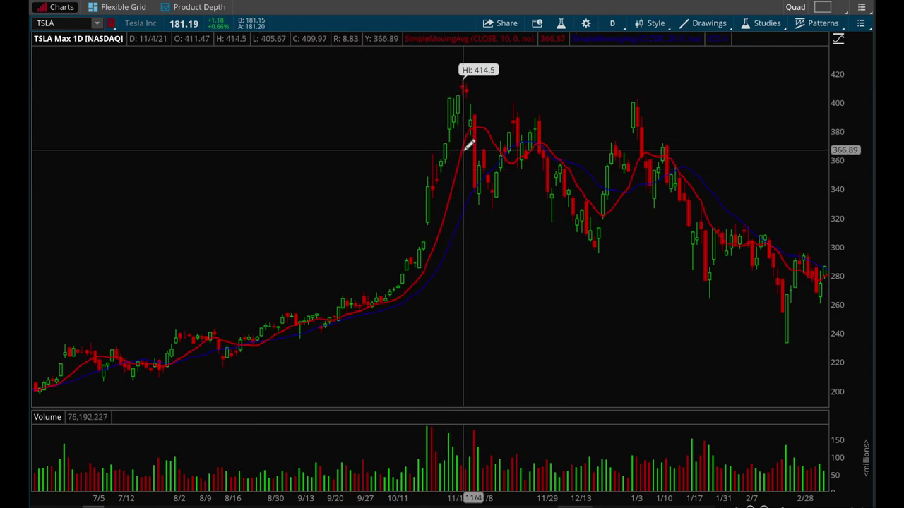
Try a line down from the November 2021 TSLA high, retract it, and rescale the dates
left_click_drag(449, 96, 453, 185)
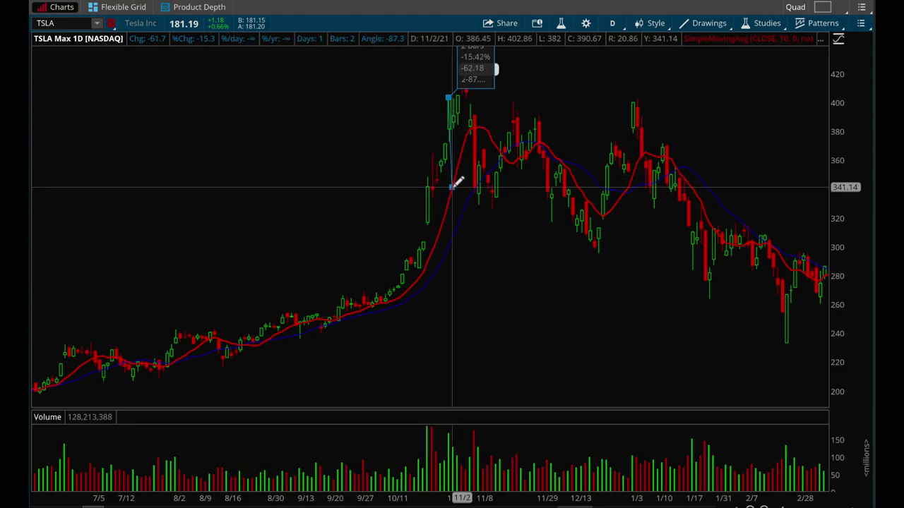
left_click_drag(453, 185, 447, 97)
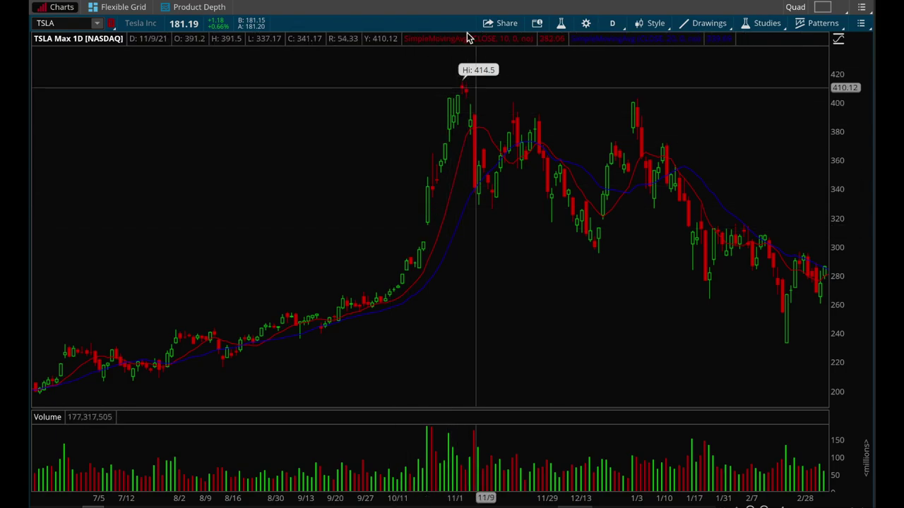
scroll(650, 231, "up", 3)
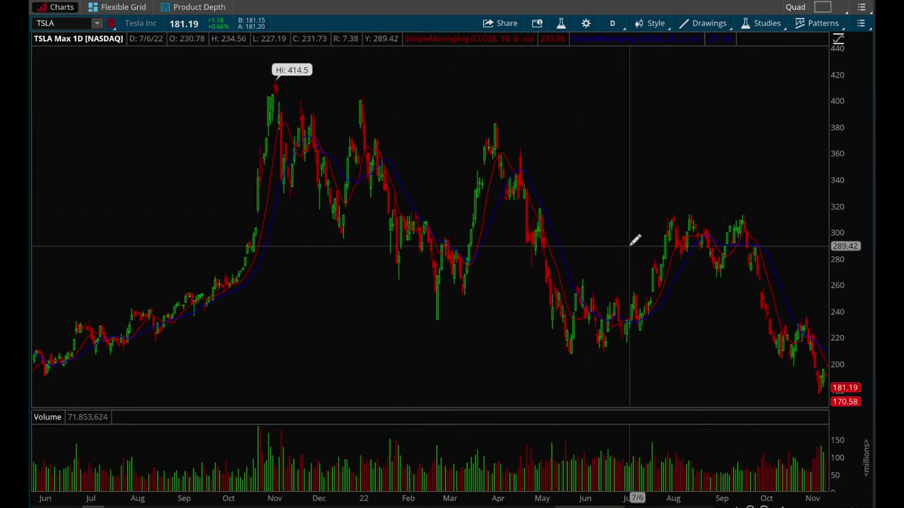
left_click_drag(544, 208, 160, 212)
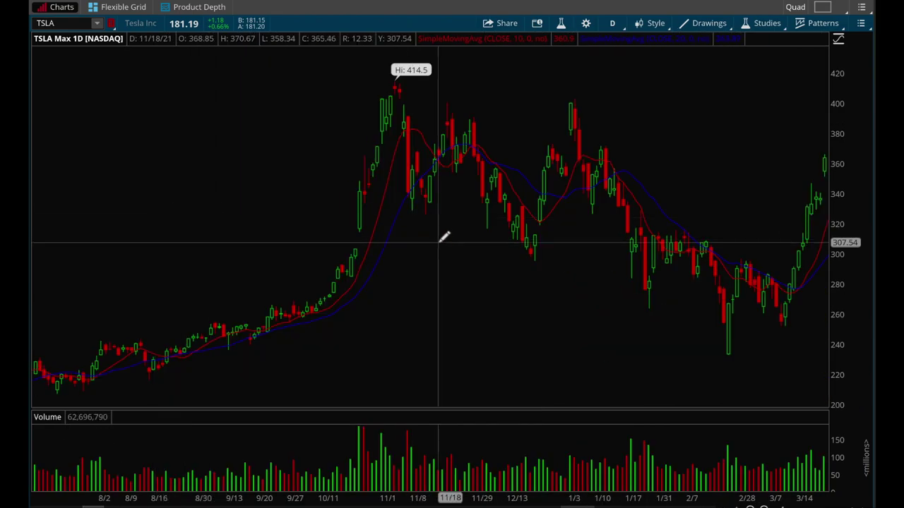
Adjust the view, then enter NVDA as the new symbol to load Nvidia's daily chart
scroll(442, 236, "up", 6)
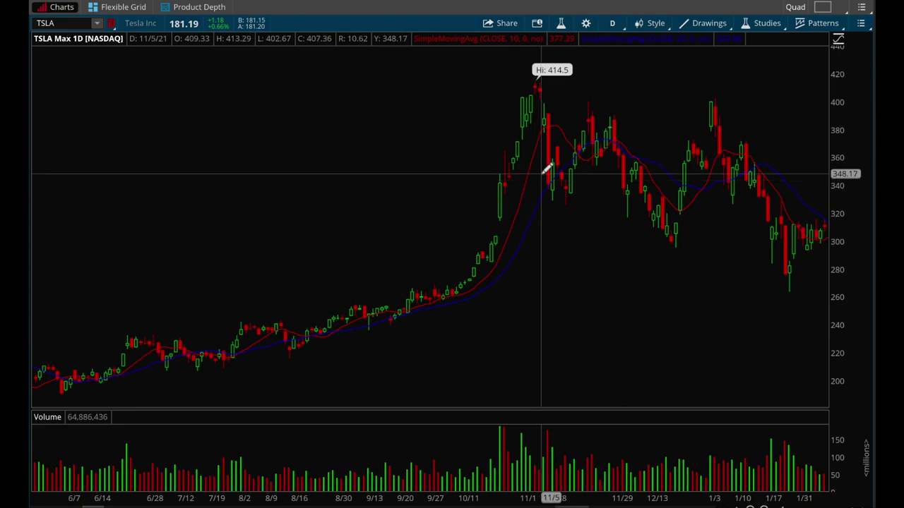
scroll(547, 170, "up", 1)
scroll(508, 166, "down", 5)
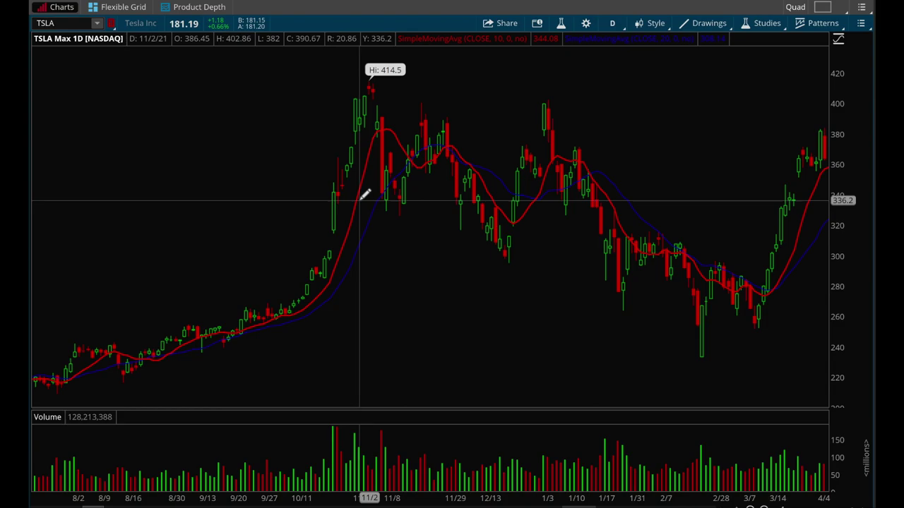
scroll(377, 131, "down", 15)
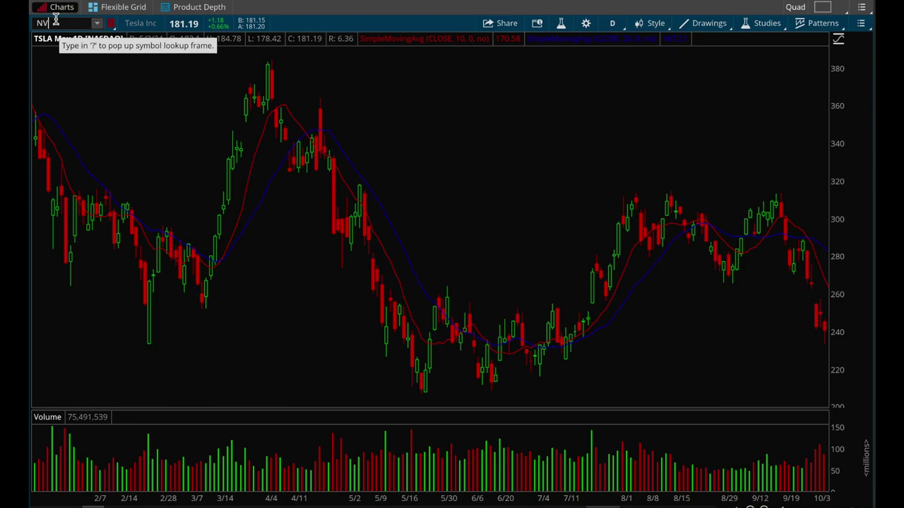
type("A")
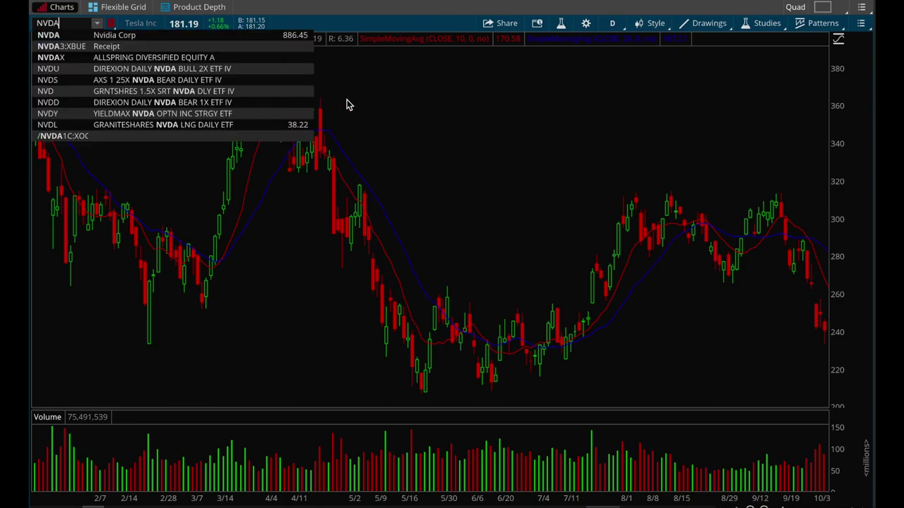
key("Return")
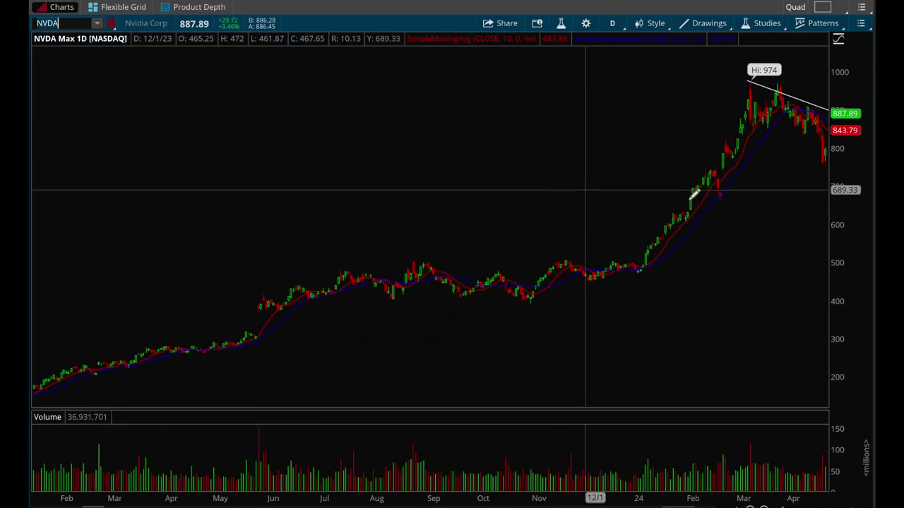
Zoom NVDA to August–May and draw short lines at the late-January pullback and February rally
left_click_drag(769, 259, 246, 254)
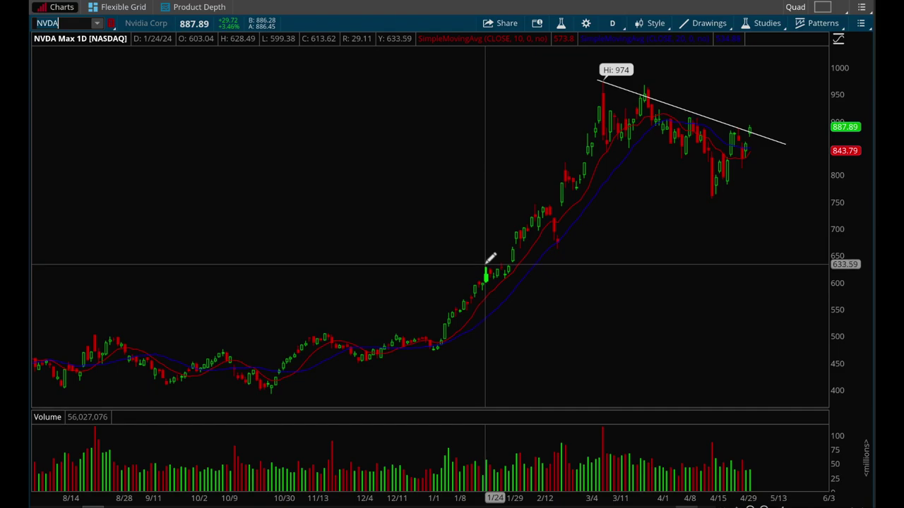
left_click_drag(505, 264, 517, 263)
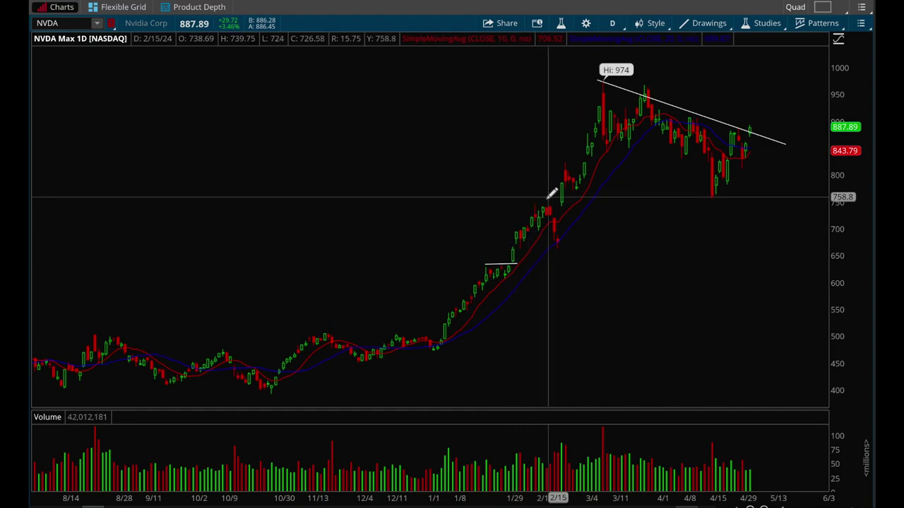
mouse_move(543, 205)
left_mouse_down()
mouse_move(550, 220)
mouse_move(548, 199)
left_mouse_up()
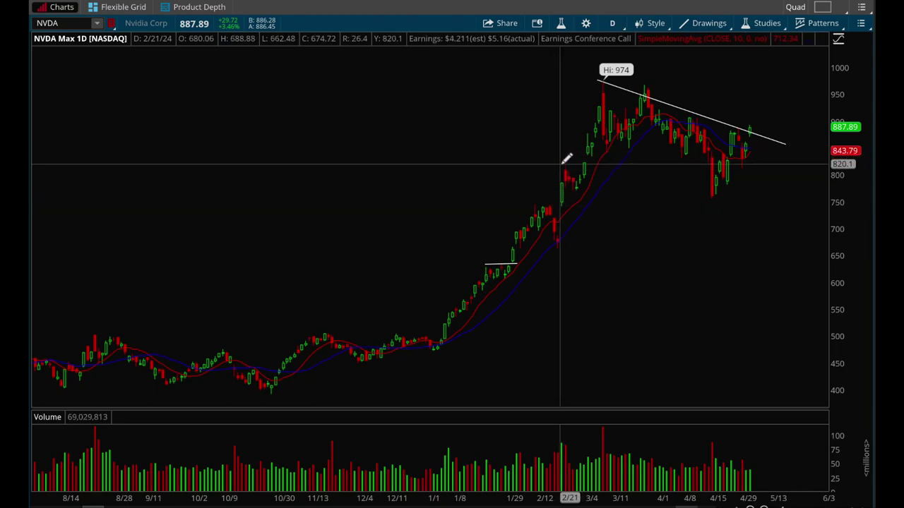
Draw a short slanted line across NVDA's late-February pullback, plus two more short strokes
left_click_drag(558, 163, 581, 182)
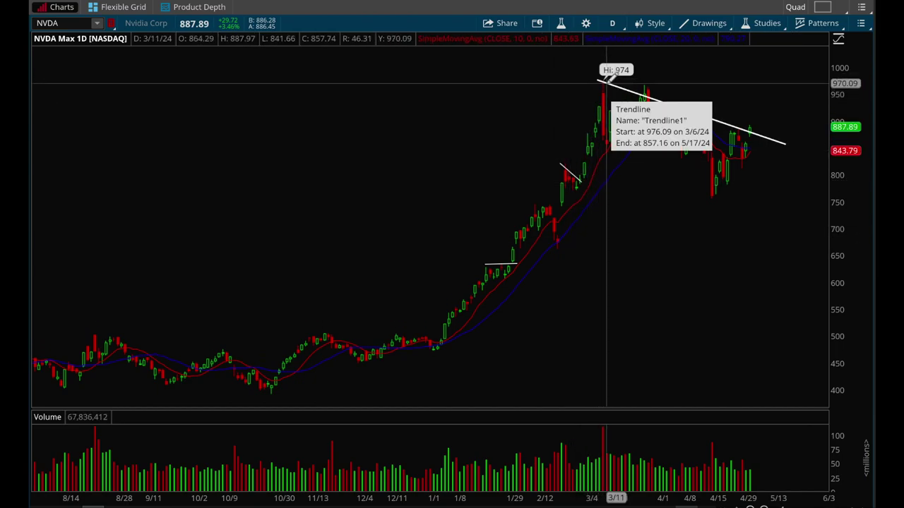
left_click_drag(597, 82, 598, 122)
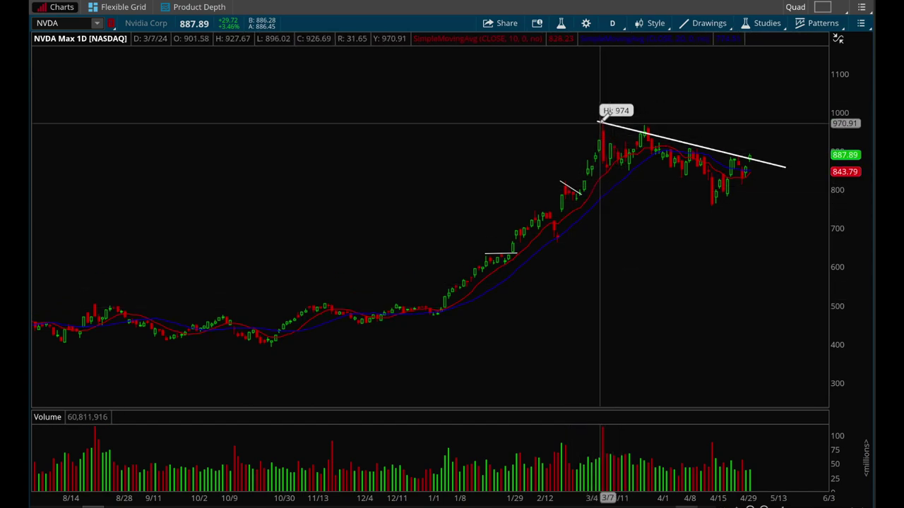
left_click_drag(597, 153, 596, 156)
Enter SMCI in the symbol box to load Super Micro Computer's daily chart
left_click(70, 24)
type("SM")
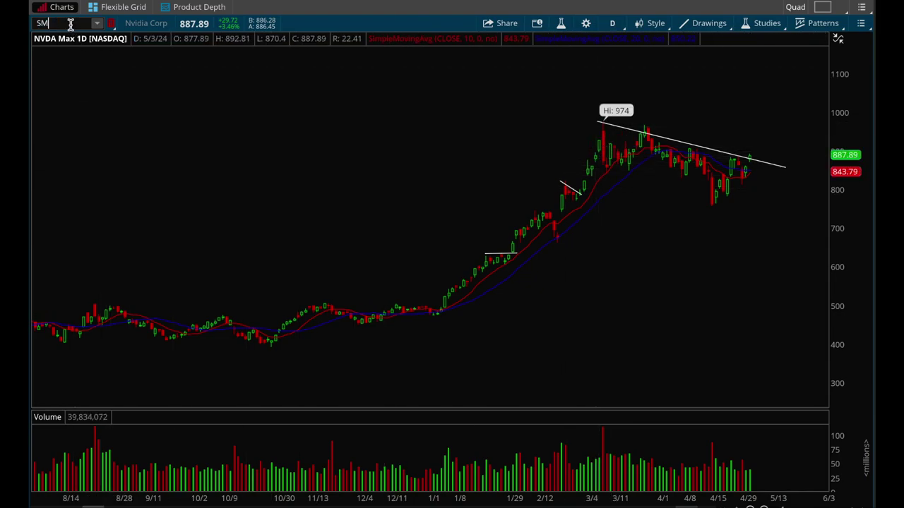
type("CI")
key("Return")
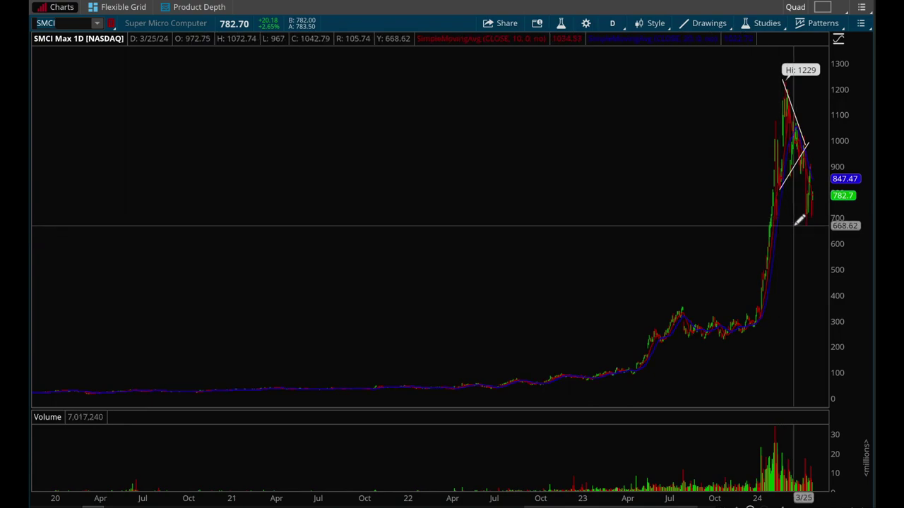
Widen the SMCI view to show August through the drawn triangle pattern
scroll(626, 218, "up", 3)
scroll(449, 274, "up", 2)
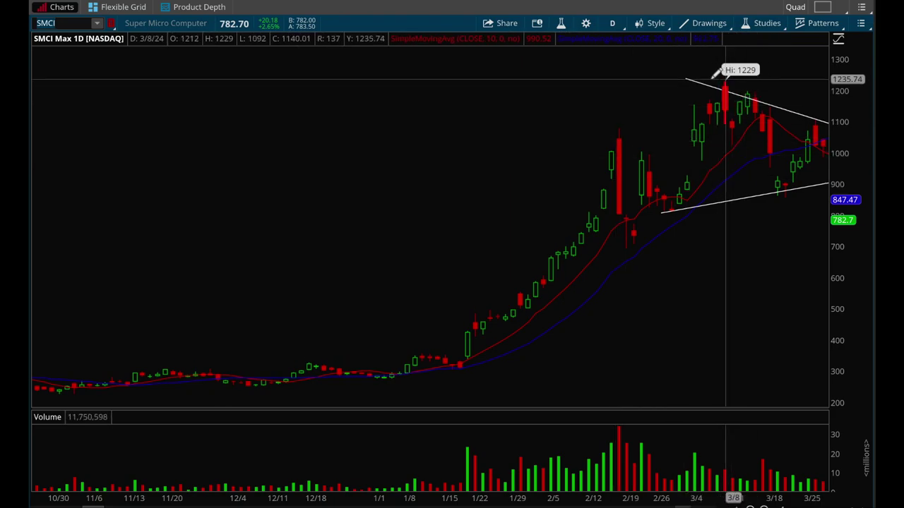
scroll(733, 77, "up", 3)
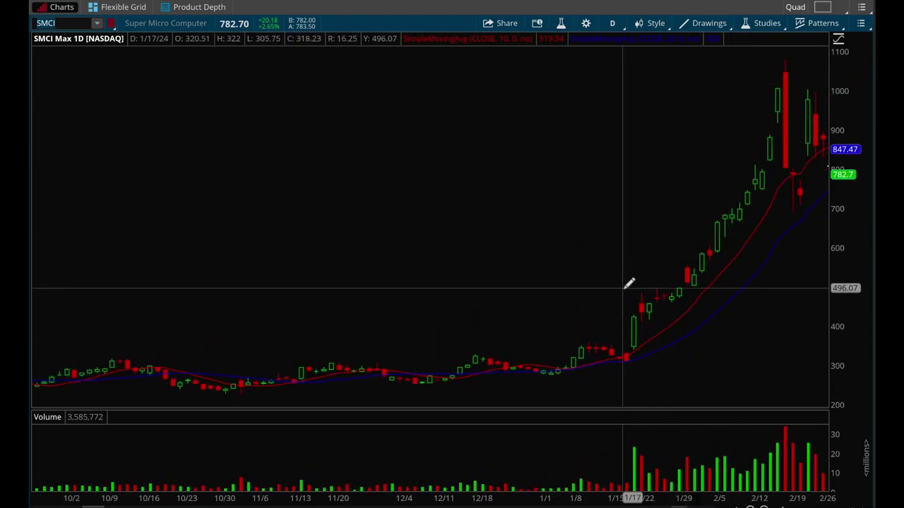
scroll(598, 297, "up", 3)
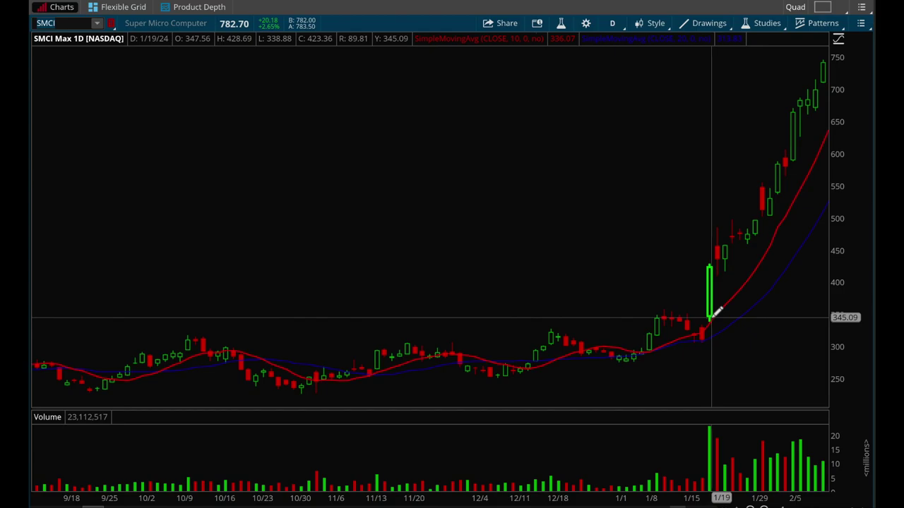
scroll(717, 313, "up", 3)
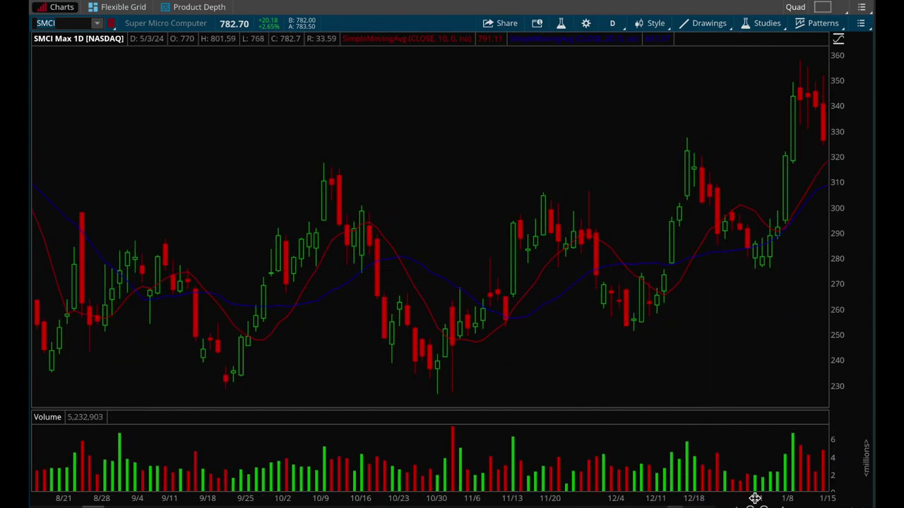
left_click_drag(755, 499, 717, 478)
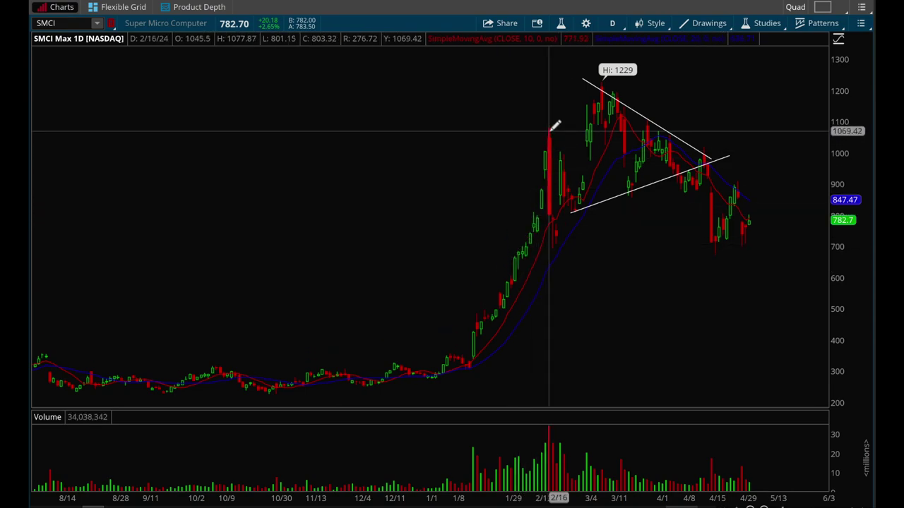
Zoom the SMCI chart to late October–early April so the 1229-high triangle fills the view
mouse_move(552, 129)
left_mouse_down()
mouse_move(553, 222)
mouse_move(555, 124)
left_mouse_up()
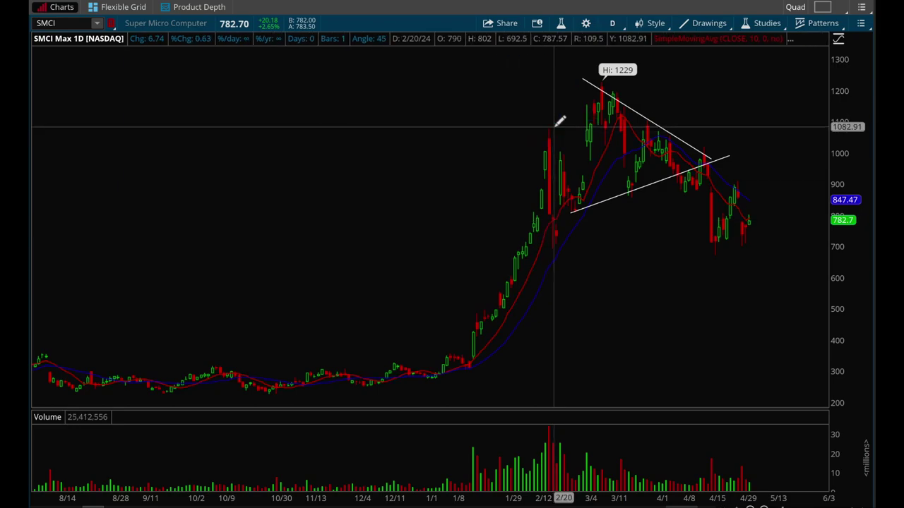
scroll(591, 257, "left", 2)
scroll(292, 259, "up", 3)
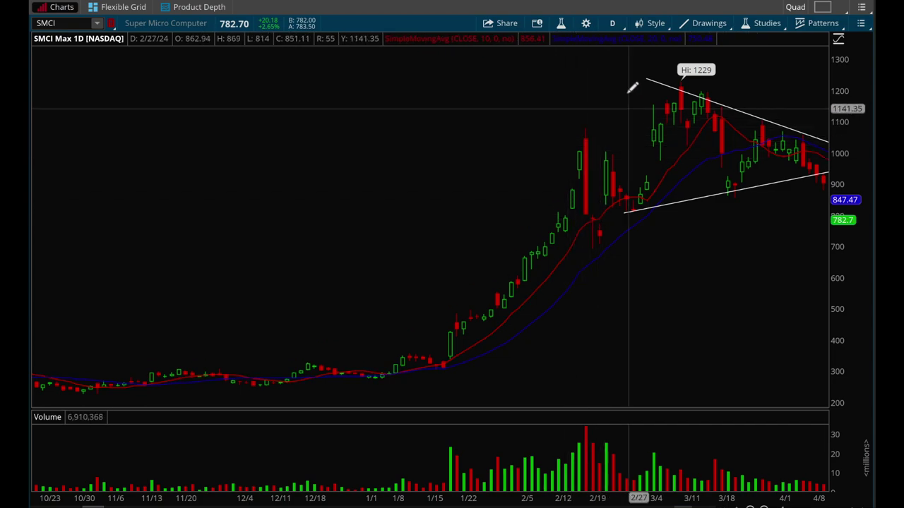
scroll(598, 161, "down", 3)
scroll(529, 141, "up", 2)
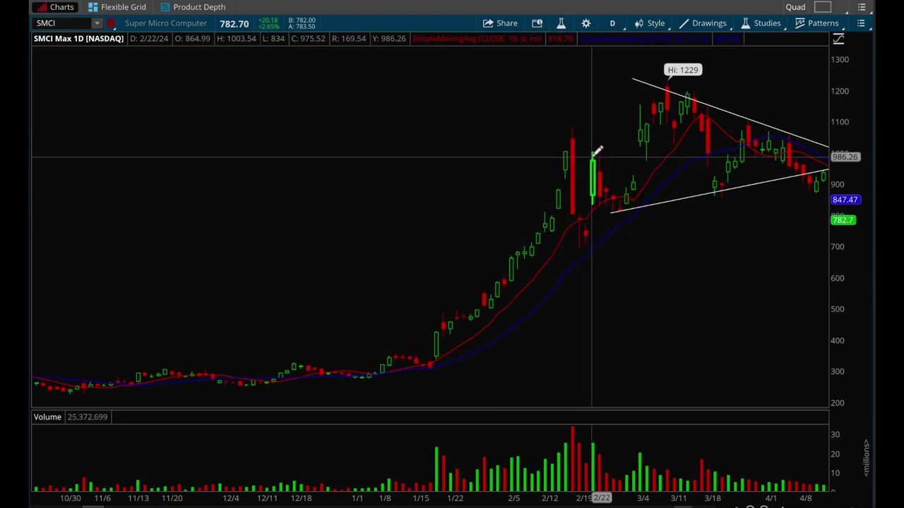
Draw a short line from the 2/22 top down to the moving average, then start one from the 3/6 high
left_click_drag(591, 158, 628, 204)
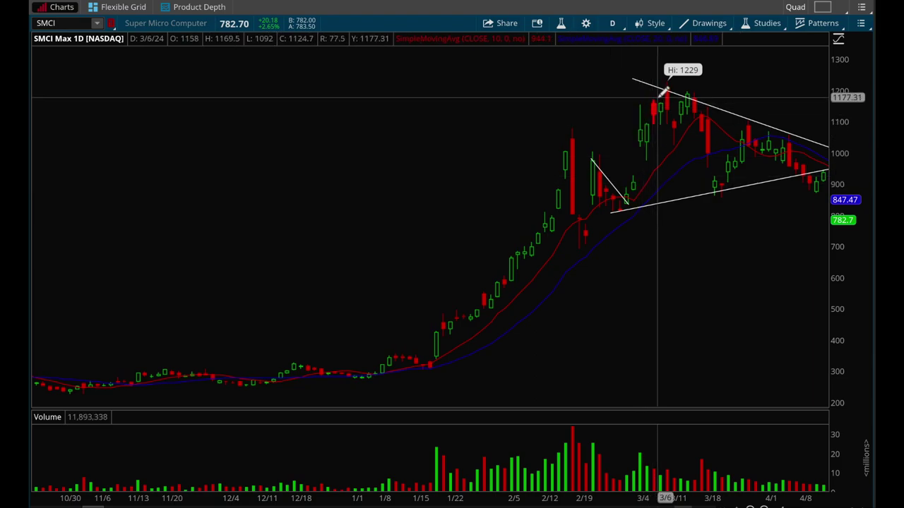
mouse_move(658, 99)
left_mouse_down()
mouse_move(663, 161)
mouse_move(807, 66)
mouse_move(850, 56)
mouse_move(835, 80)
left_mouse_up()
mouse_move(658, 120)
left_mouse_down()
mouse_move(702, 165)
mouse_move(663, 175)
mouse_move(662, 117)
left_mouse_up()
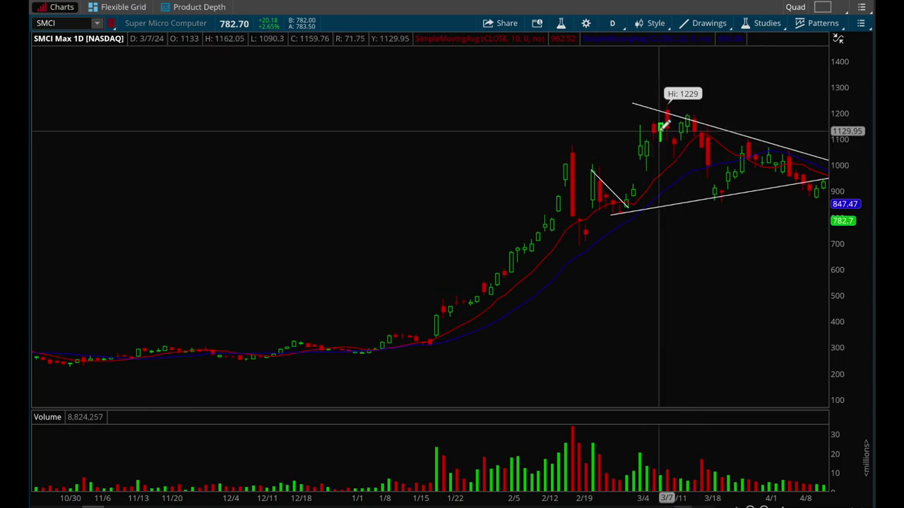
scroll(657, 138, "up", 1)
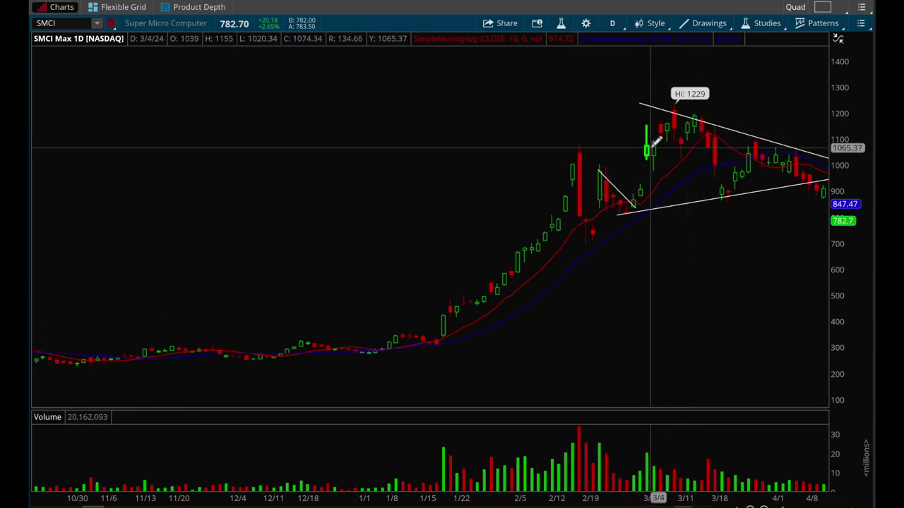
scroll(657, 141, "down", 10)
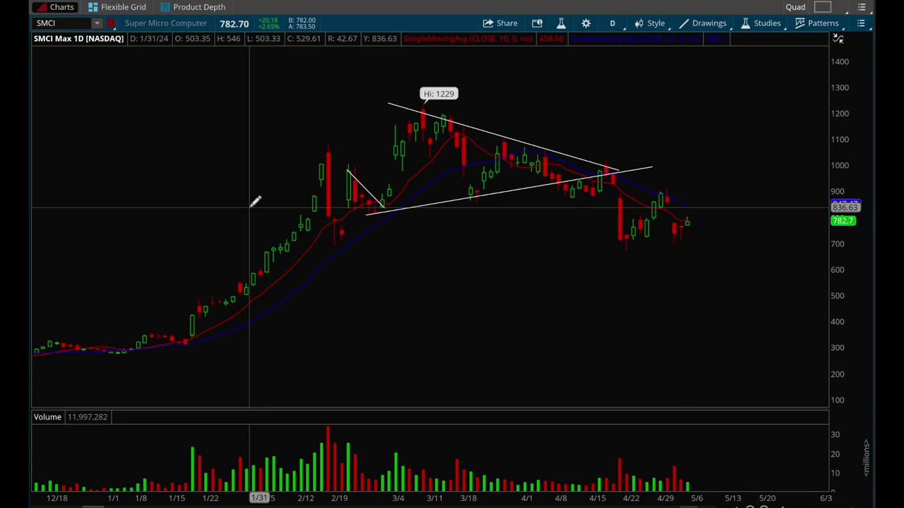
scroll(255, 202, "up", 3)
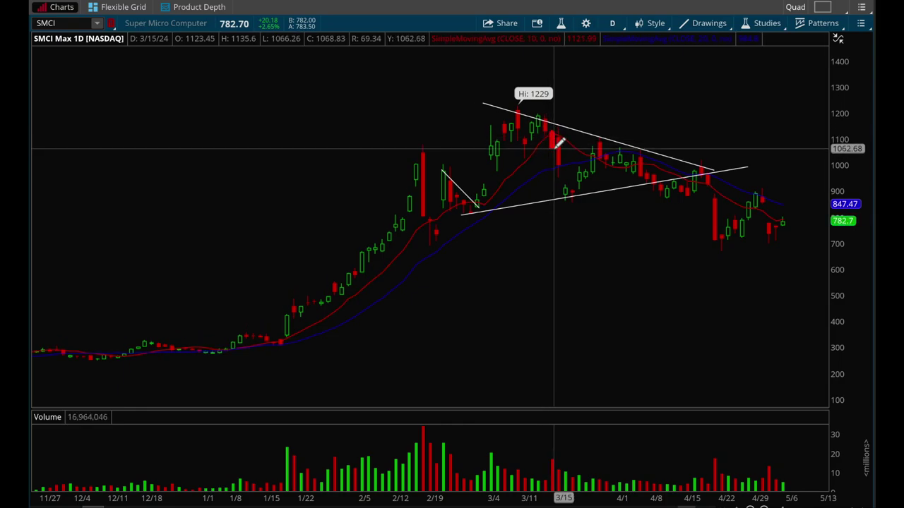
scroll(560, 143, "left", 3)
scroll(559, 143, "right", 5)
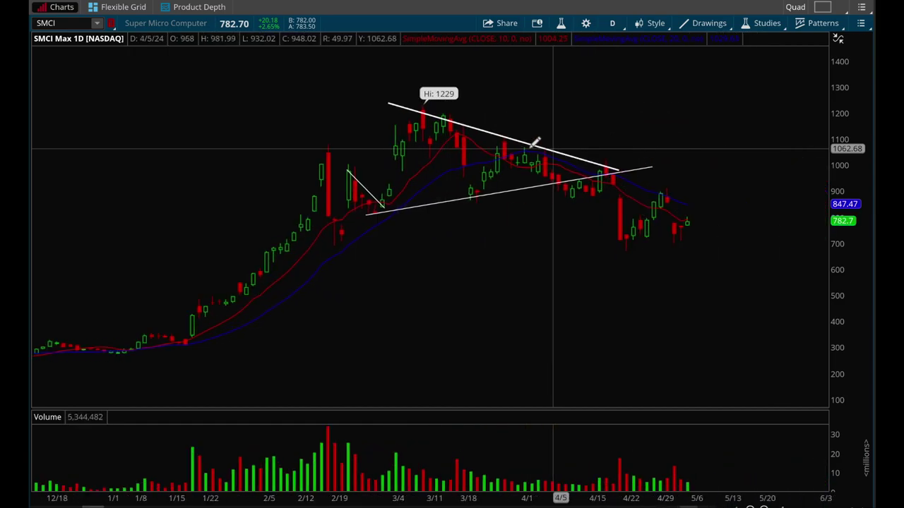